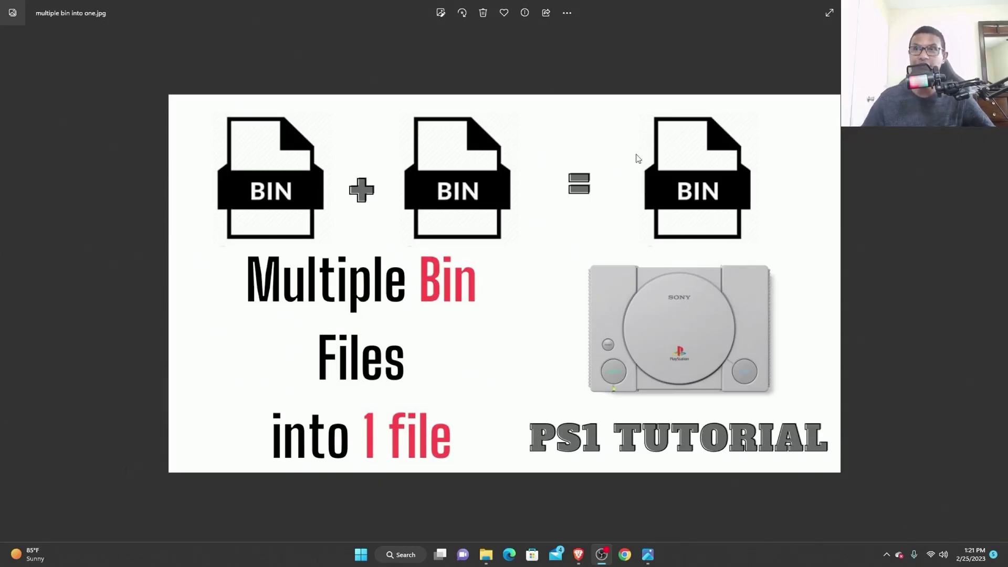
Close the merging-BIN tutorial image in Windows Photos with Alt+F4.
key("alt+F4")
Launch PCSXR, view the Rayman (USA) track BIN files in Run ISO, then cancel.
double_click(297, 348)
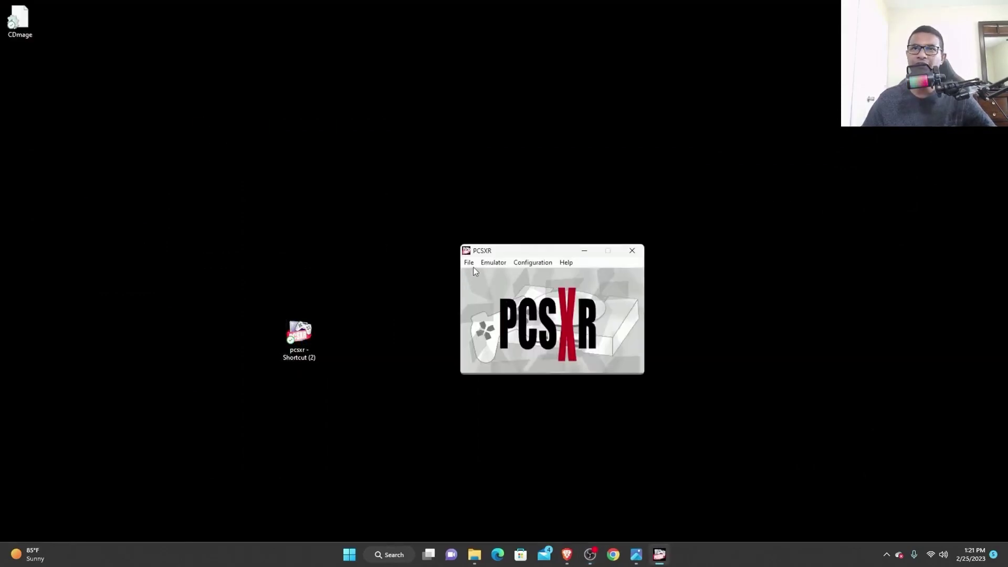
left_click(469, 265)
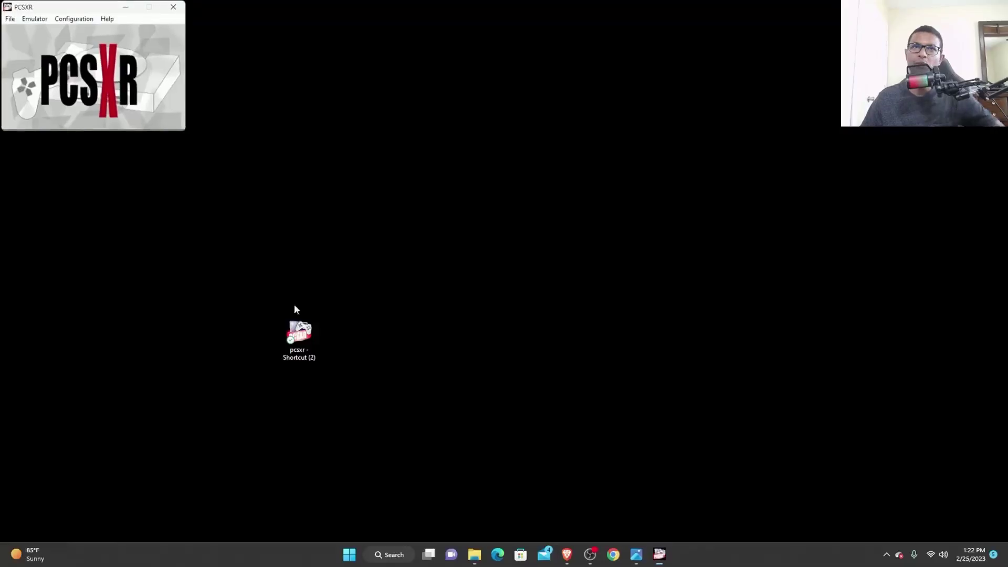
left_click(387, 185)
left_click(411, 207)
double_click(510, 278)
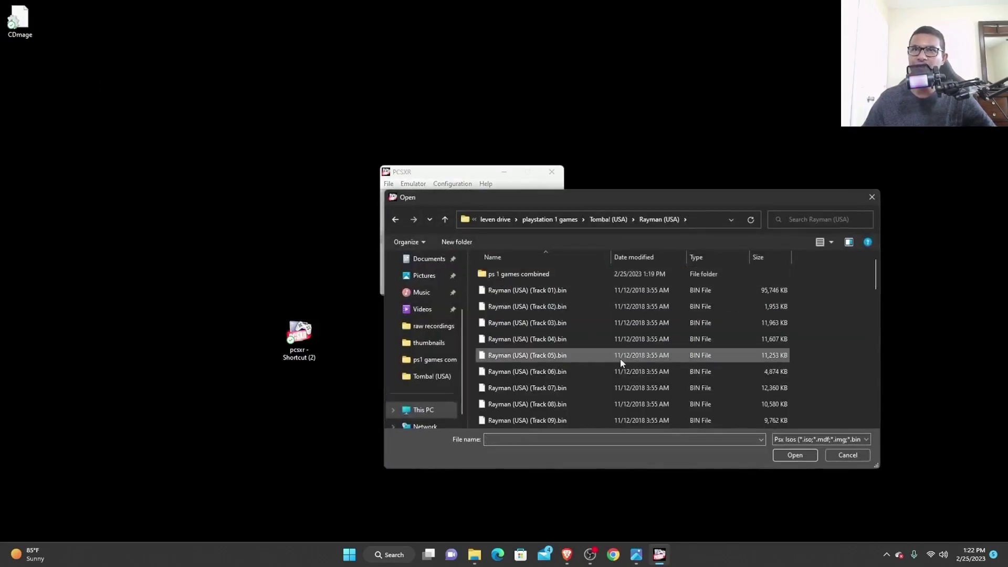
scroll(619, 355, "down", 8)
scroll(565, 386, "down", 6)
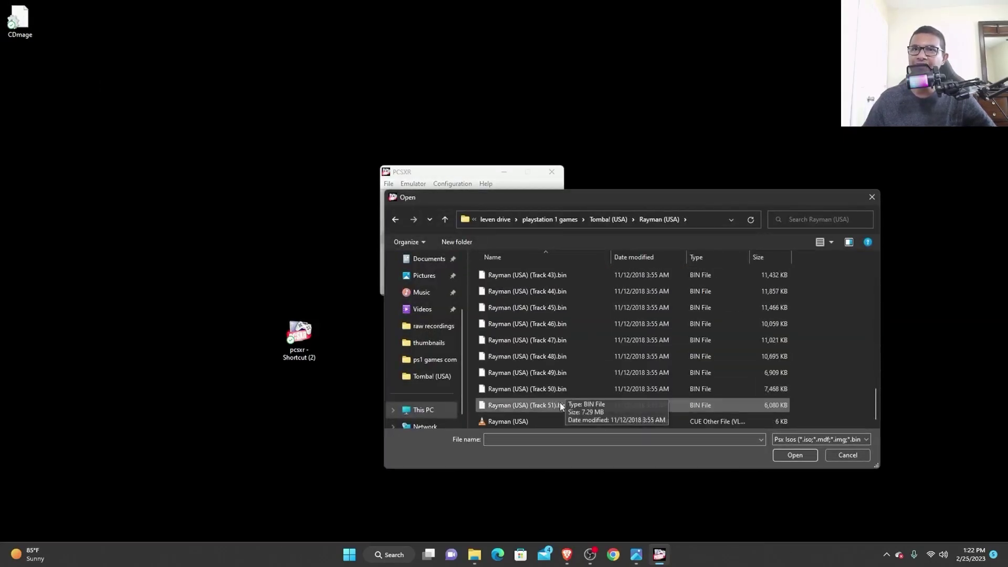
scroll(570, 375, "up", 15)
scroll(571, 376, "down", 7)
scroll(564, 357, "down", 7)
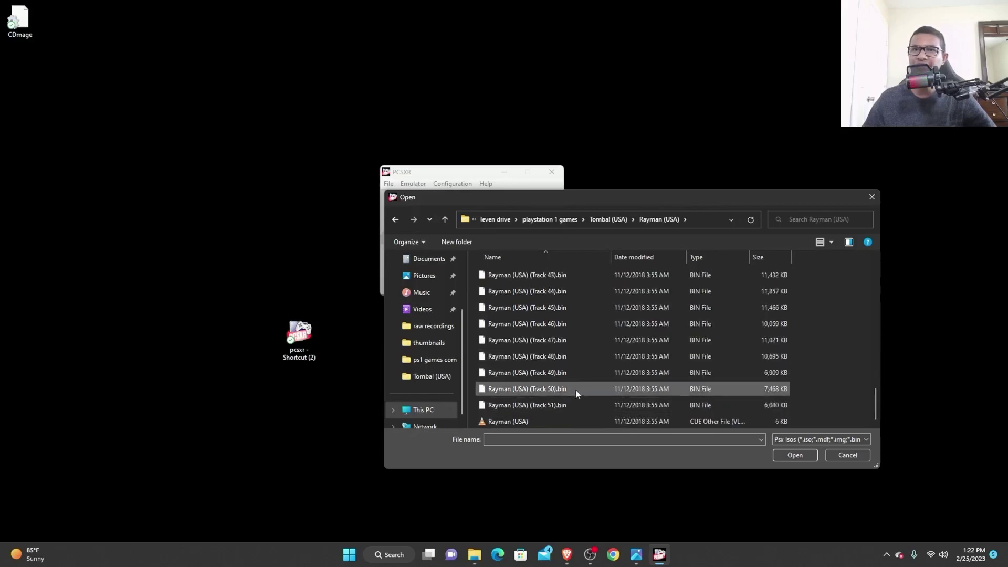
left_click(848, 456)
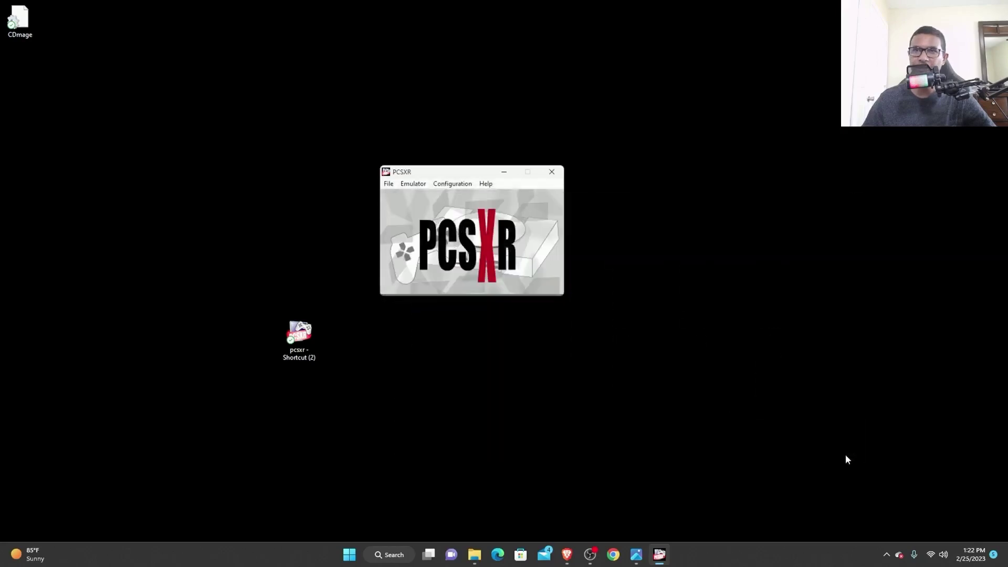
Google 'cdimage download' in Brave and open the Uptodown CD Image page.
left_click(567, 555)
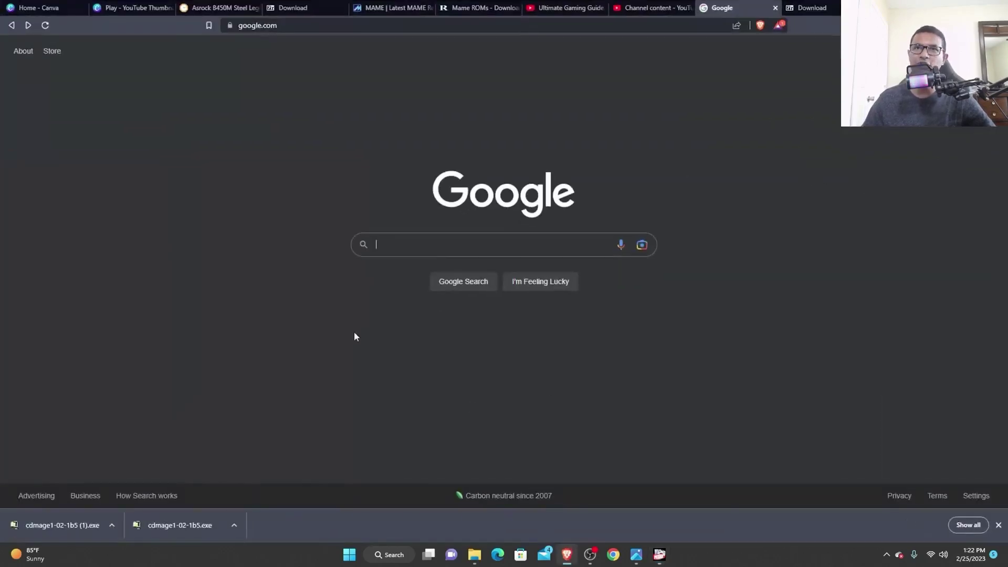
left_click(421, 246)
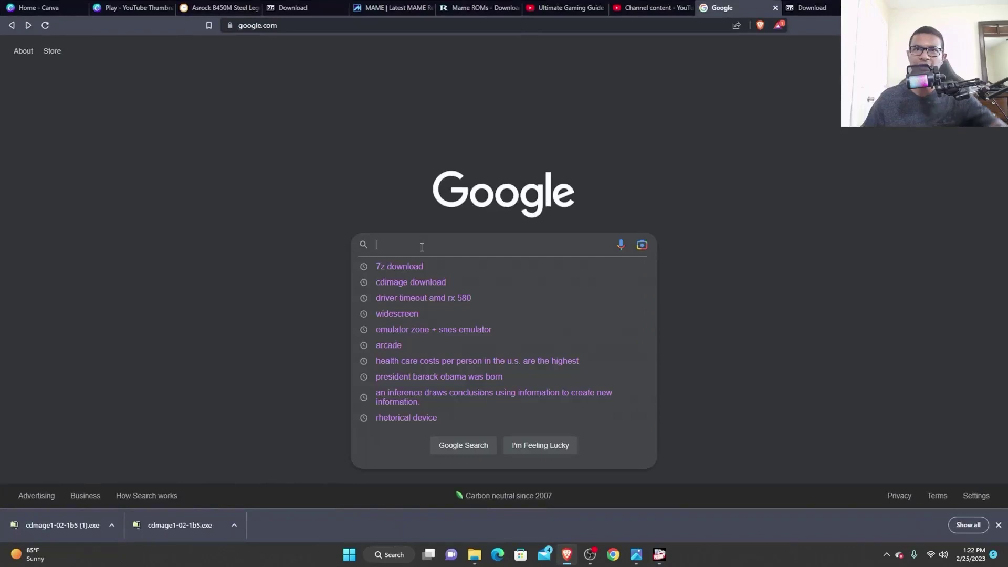
left_click(419, 280)
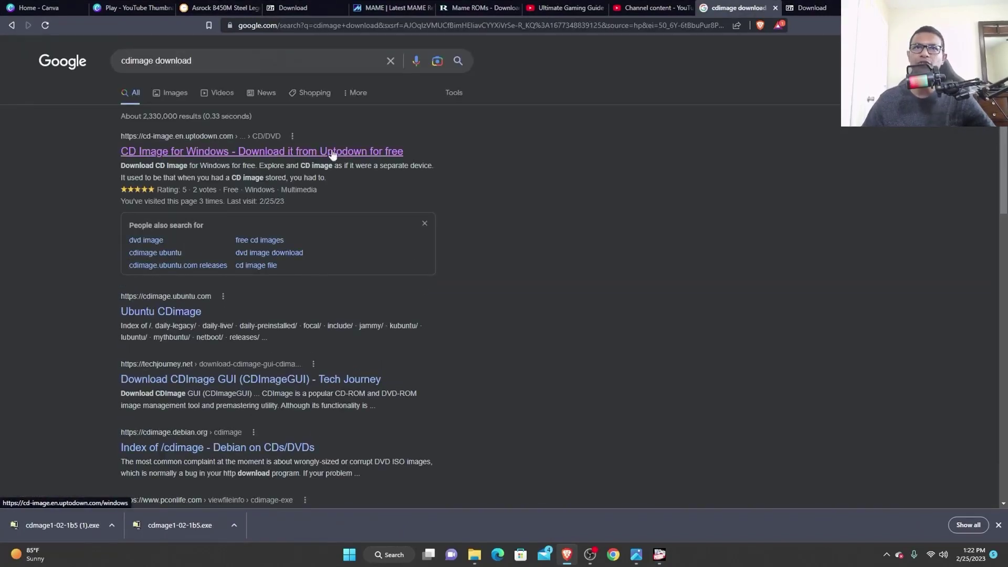
left_click(366, 154)
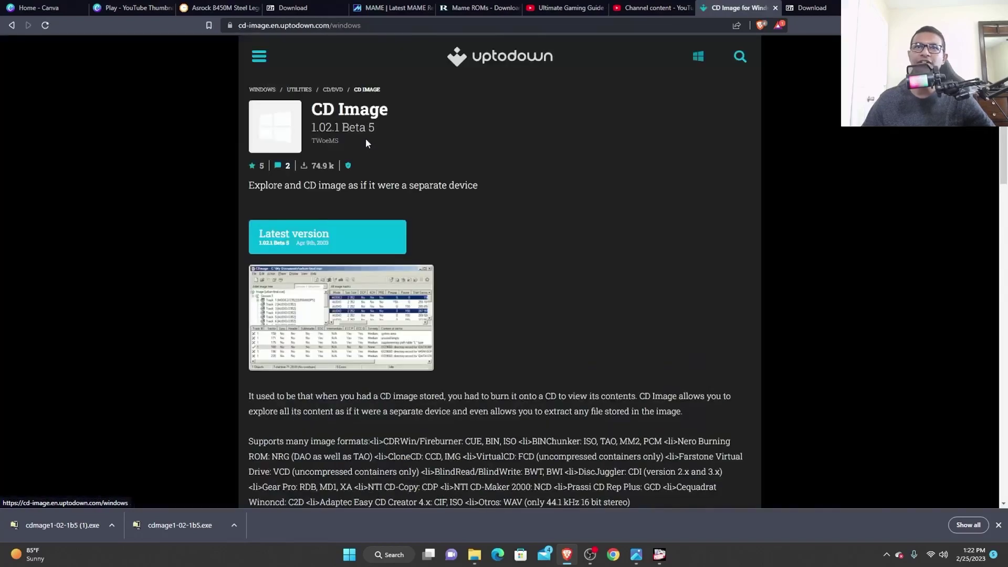
Download the latest CD Image installer and save it to the Desktop.
left_click(297, 245)
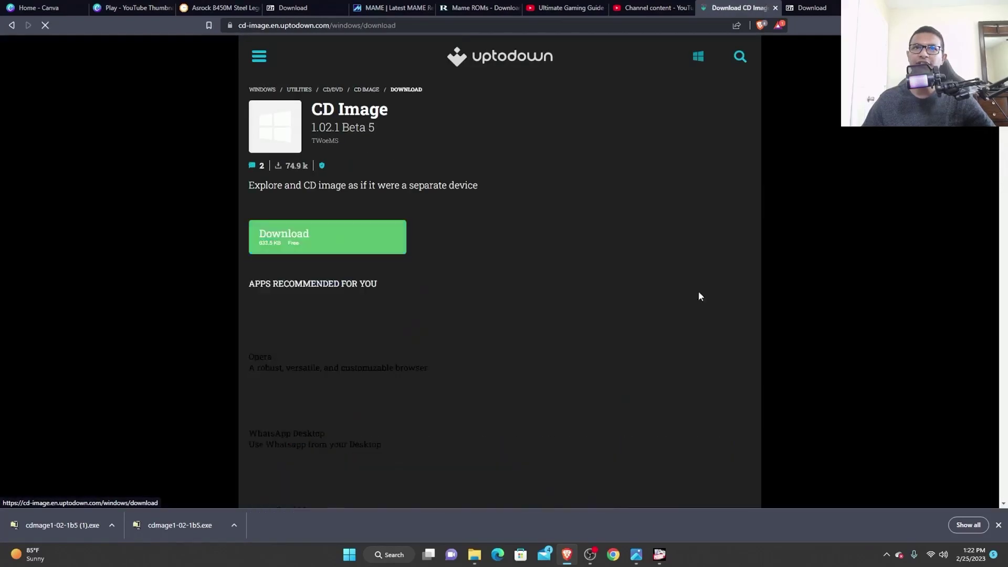
left_click(322, 244)
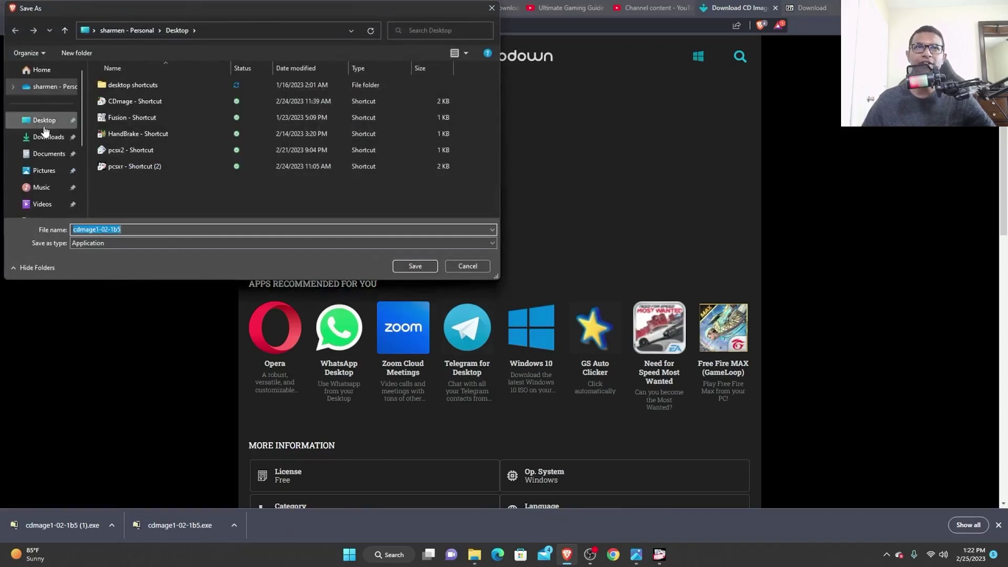
left_click(45, 126)
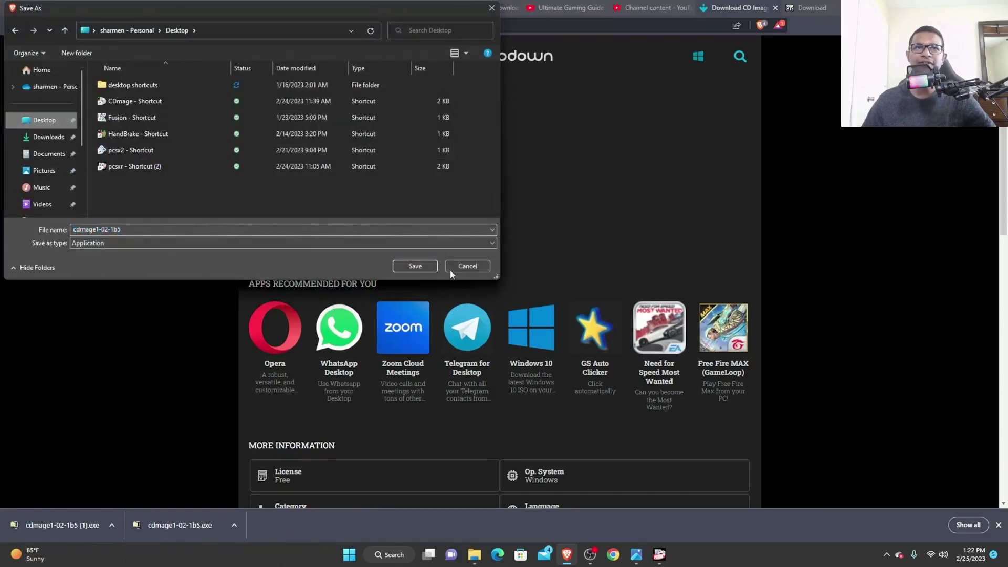
left_click(421, 263)
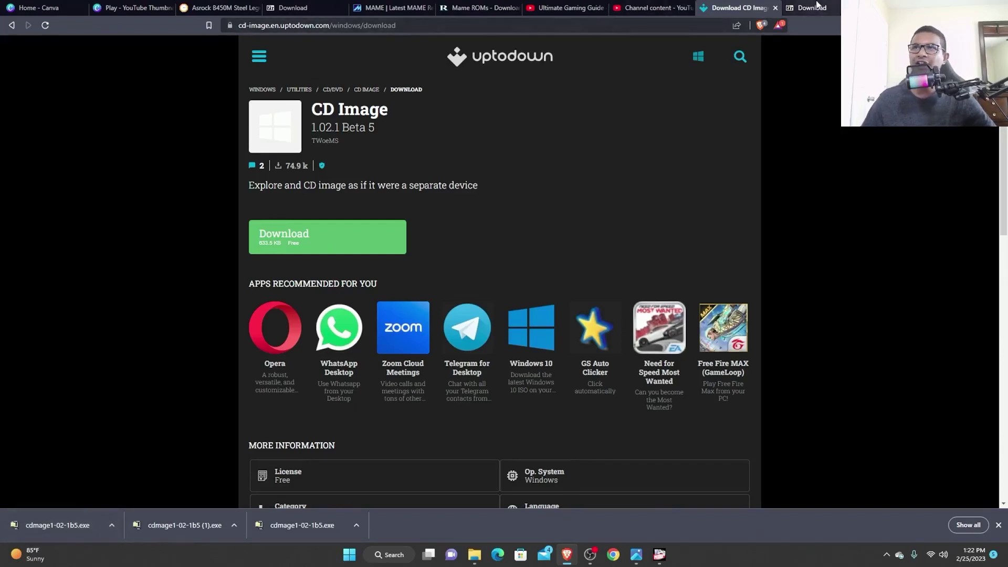
Switch to the 7-zip.org download page tab.
left_click(815, 8)
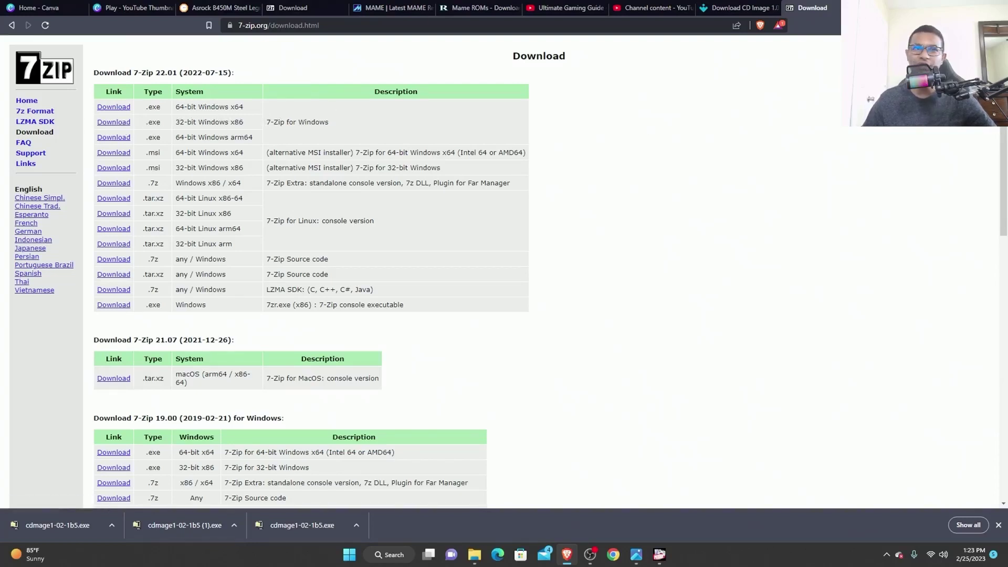
Minimize Brave and arrange the installer icon and PCSXR window on the desktop.
key("super+Down")
key("super+Down")
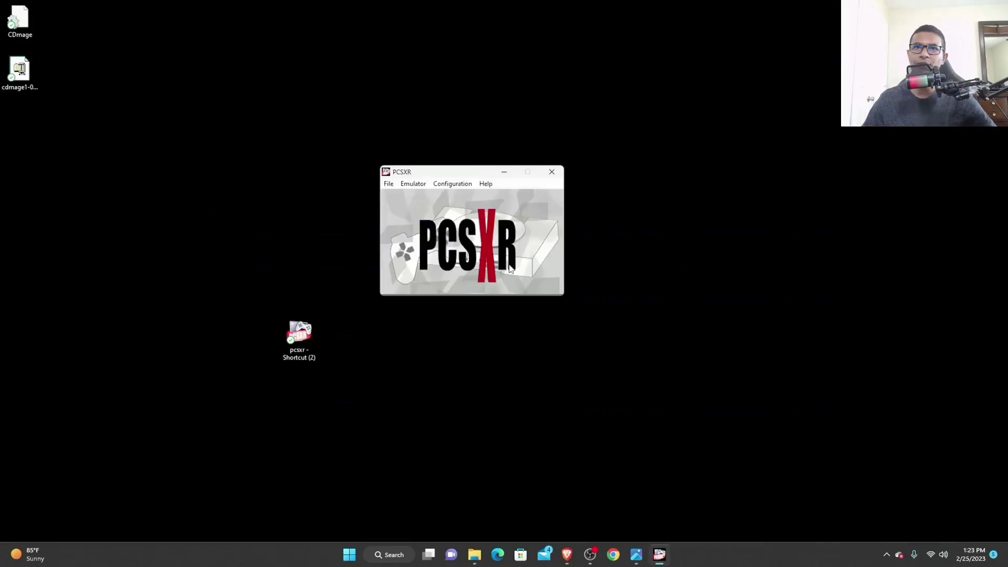
mouse_move(19, 71)
left_mouse_down()
mouse_move(252, 162)
mouse_move(648, 355)
left_mouse_up()
left_click_drag(458, 175, 390, 149)
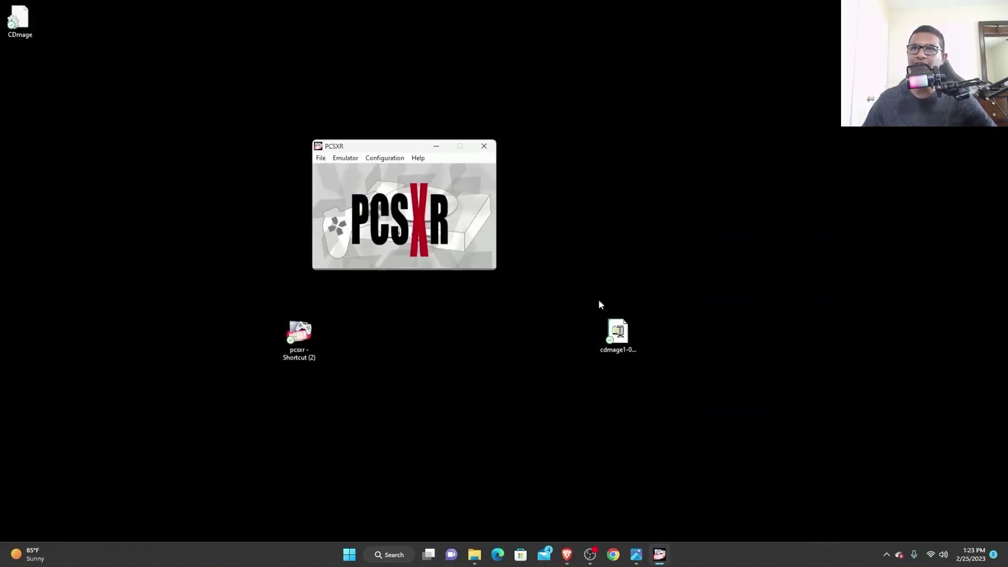
left_click_drag(617, 333, 579, 282)
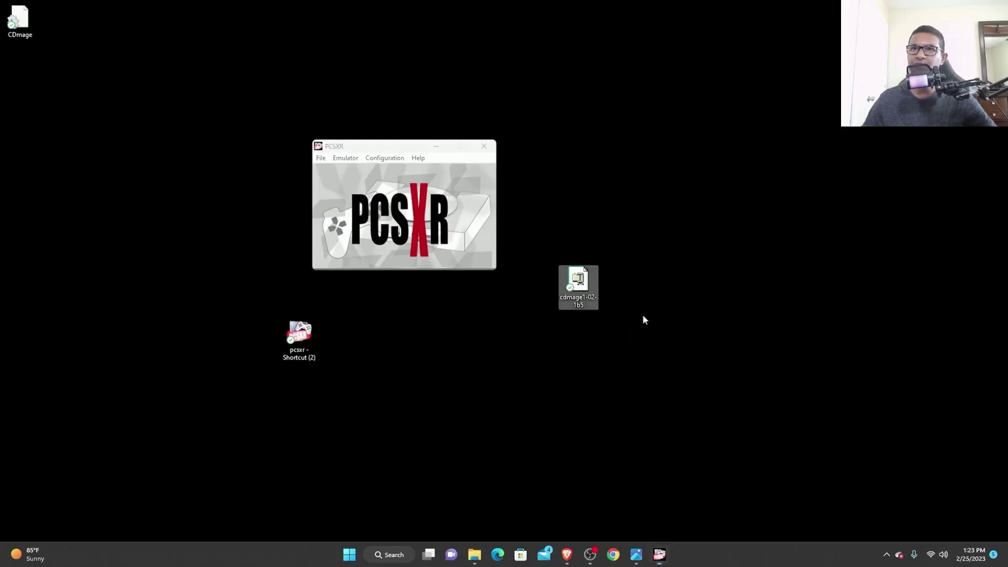
Extract CDmage.exe from the installer with 7-Zip and move it to the desktop centre.
right_click(577, 283)
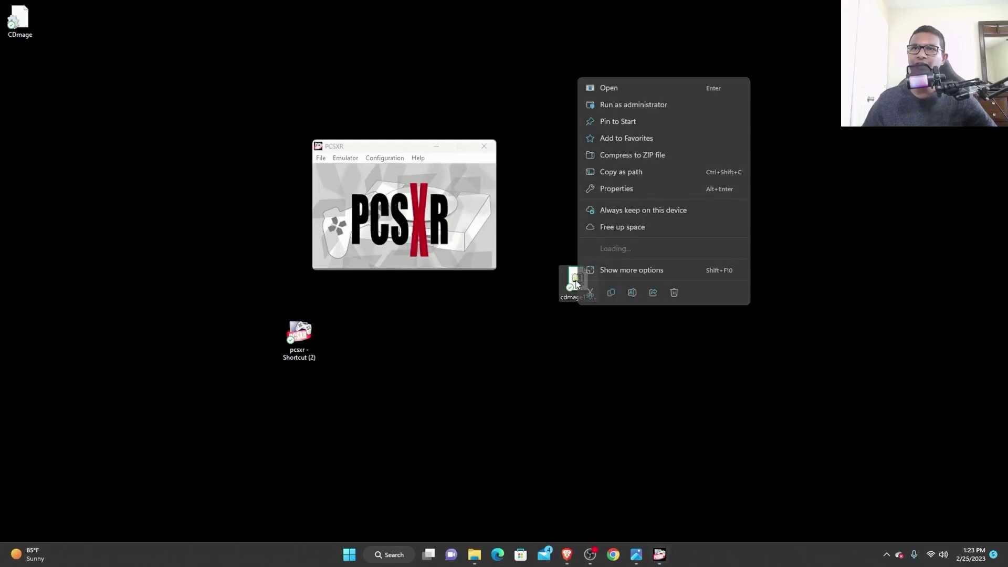
left_click(624, 274)
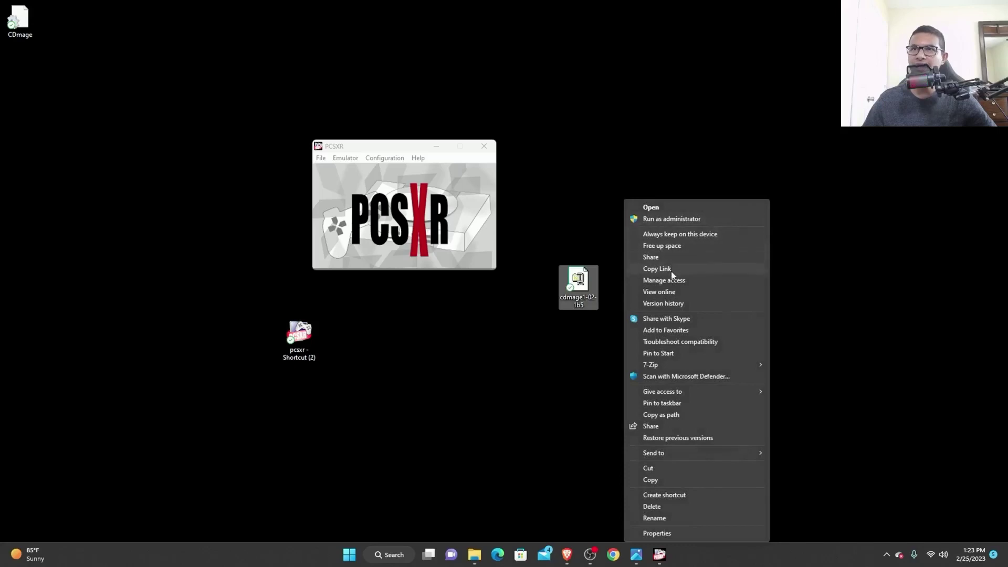
mouse_move(650, 365)
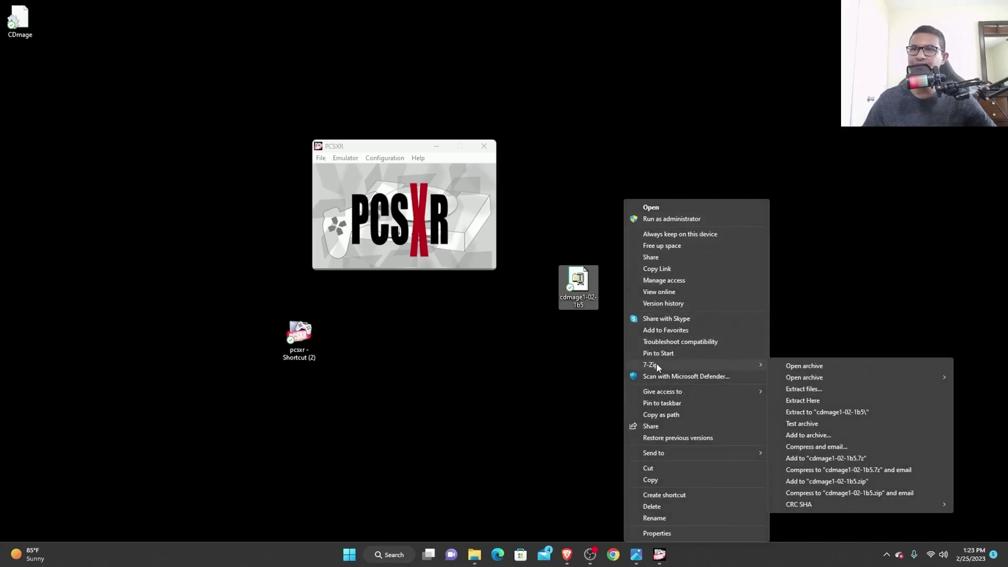
left_click(809, 401)
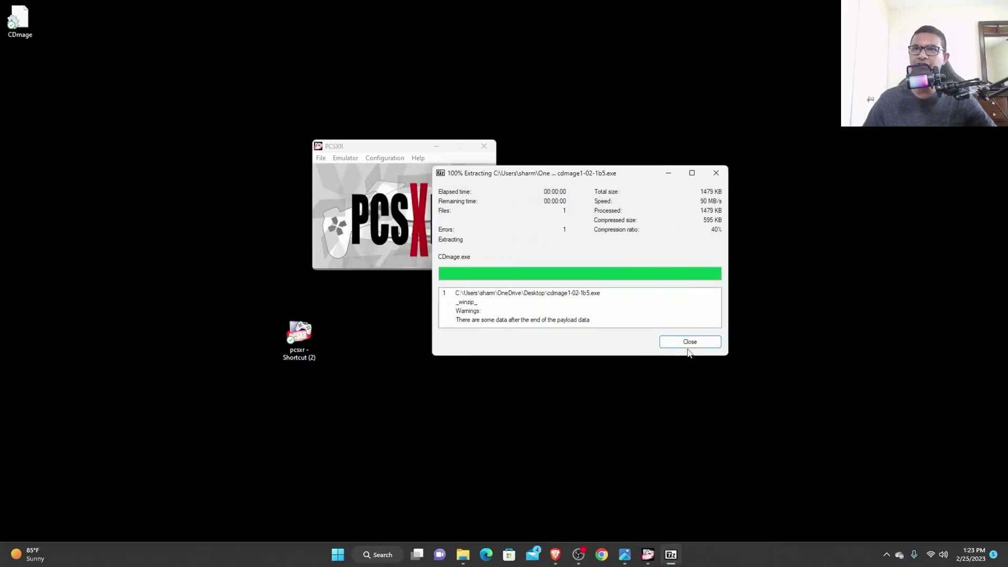
left_click(690, 341)
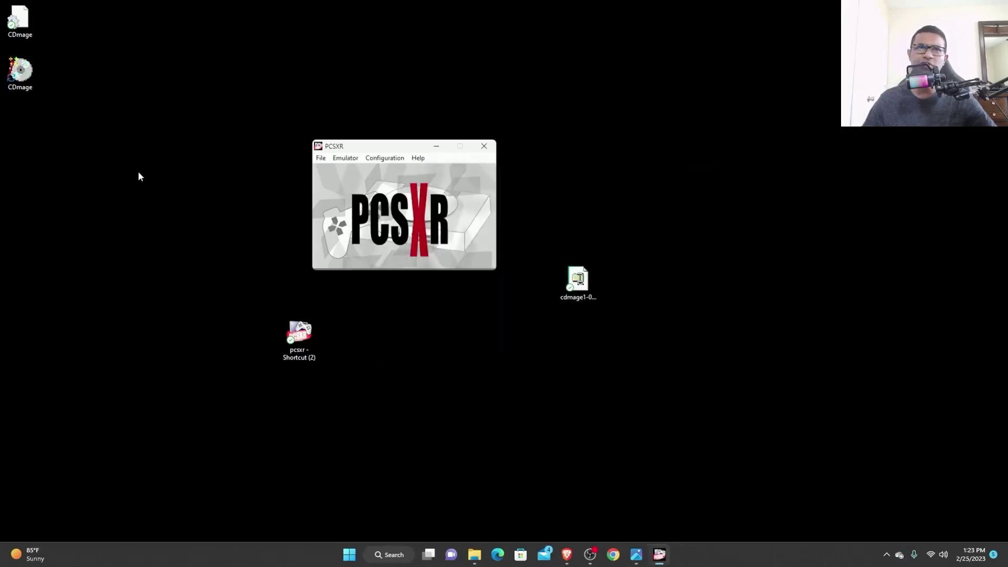
left_click_drag(20, 71, 491, 342)
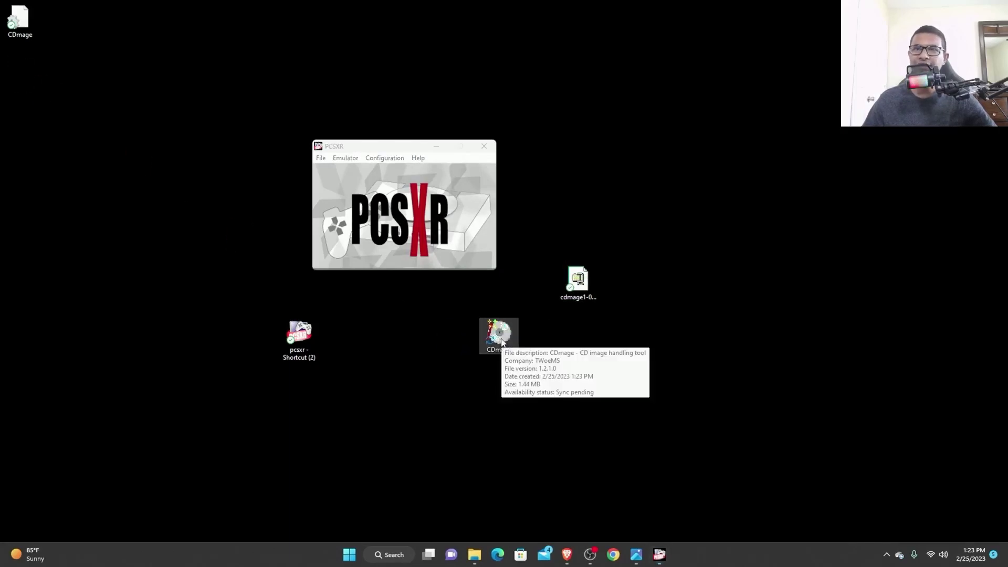
Close PCSXR, launch CDmage and bring up its Open CD image dialog.
left_click(484, 146)
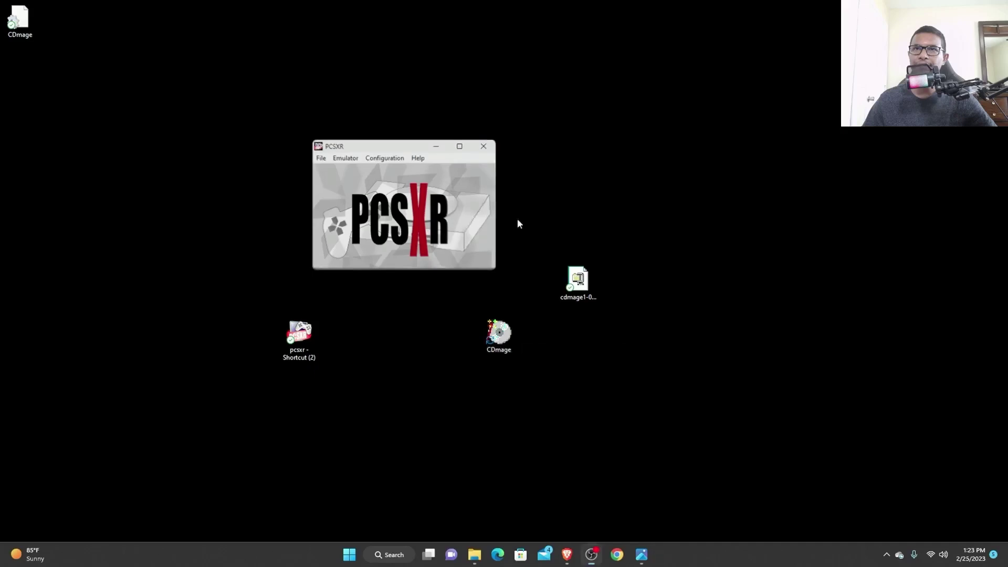
double_click(499, 335)
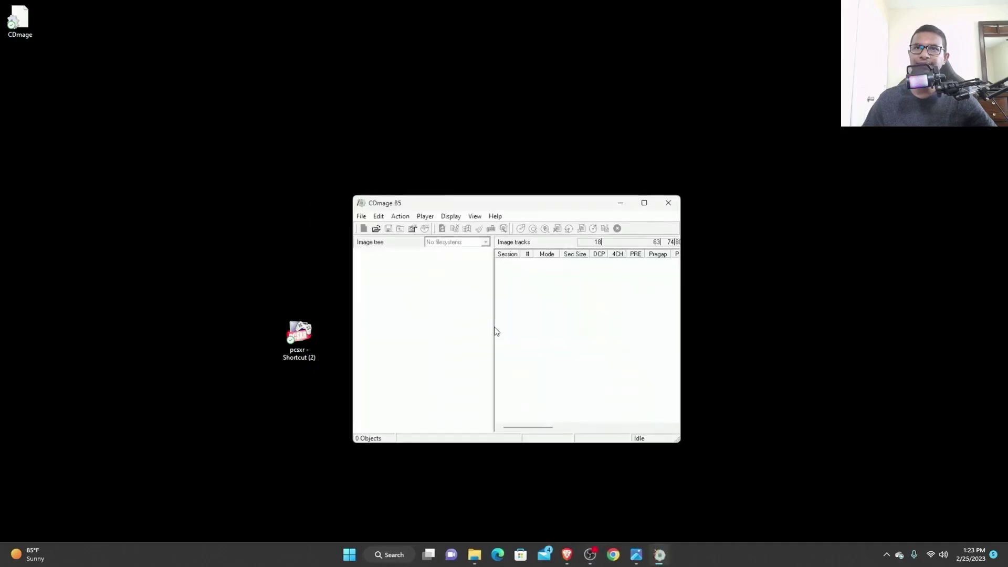
left_click(362, 218)
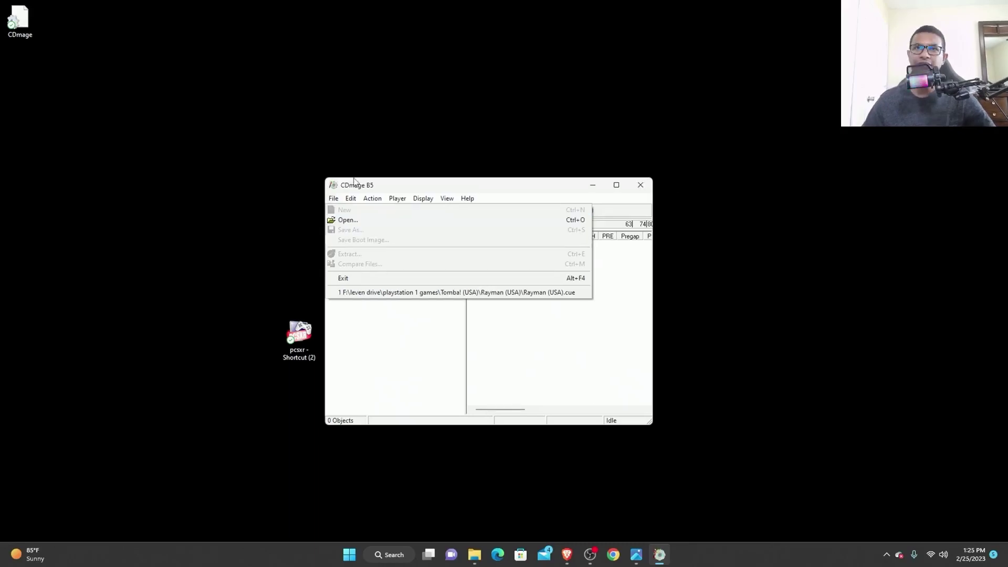
left_click(354, 182)
left_click(334, 199)
left_click(344, 221)
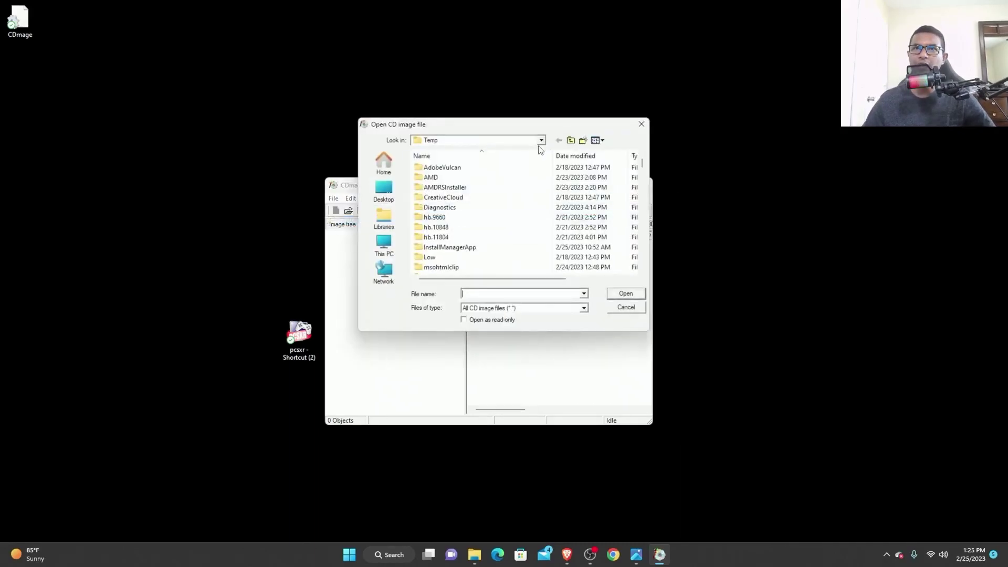
Browse to F:\youtube test\Rayman (USA) and select the Rayman (USA) .cue file.
left_click(384, 244)
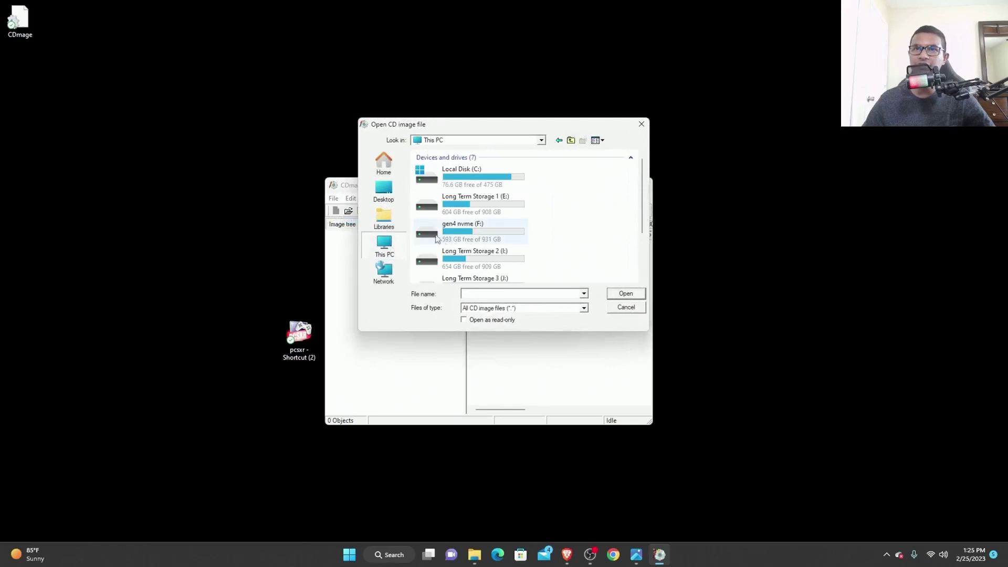
double_click(485, 233)
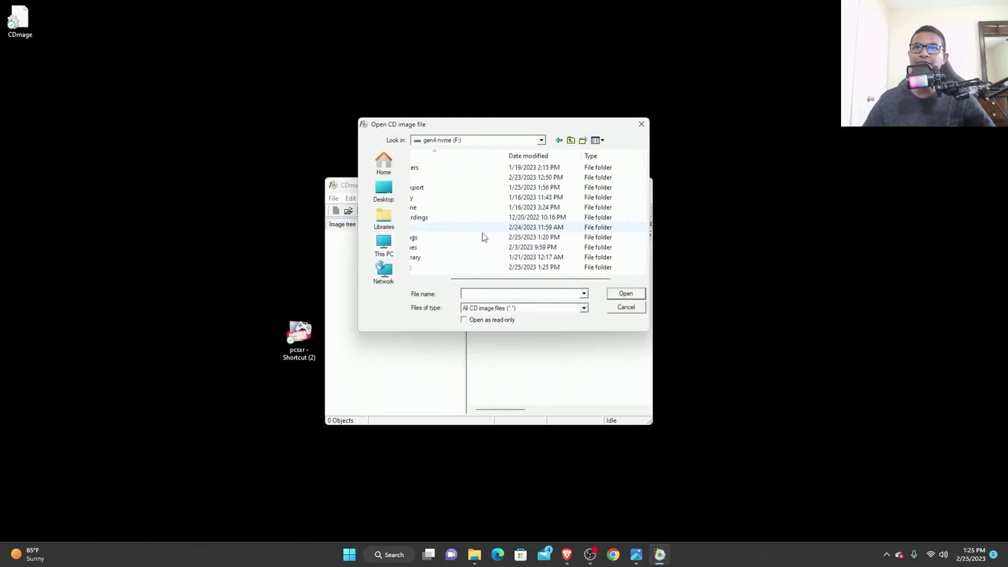
double_click(431, 267)
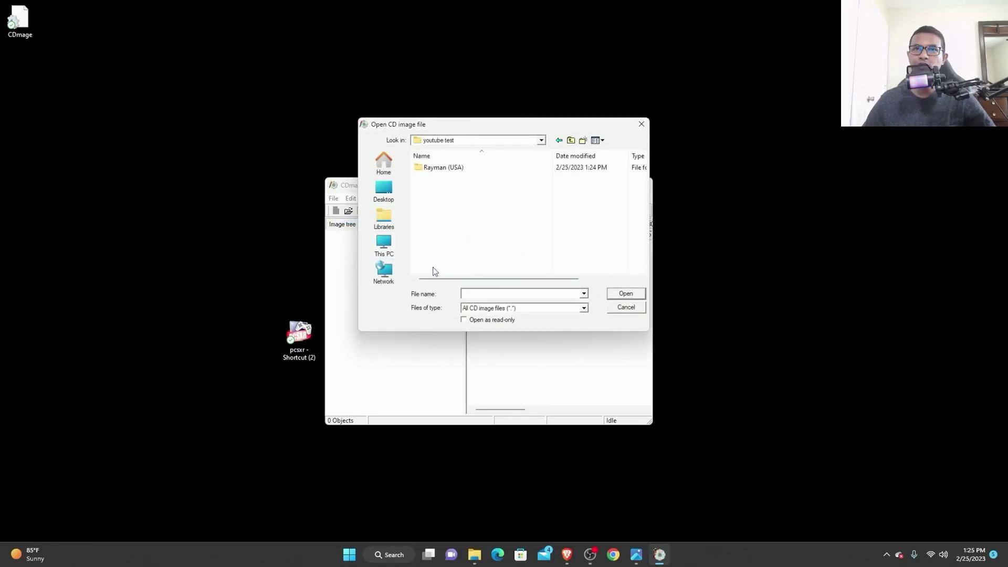
double_click(443, 169)
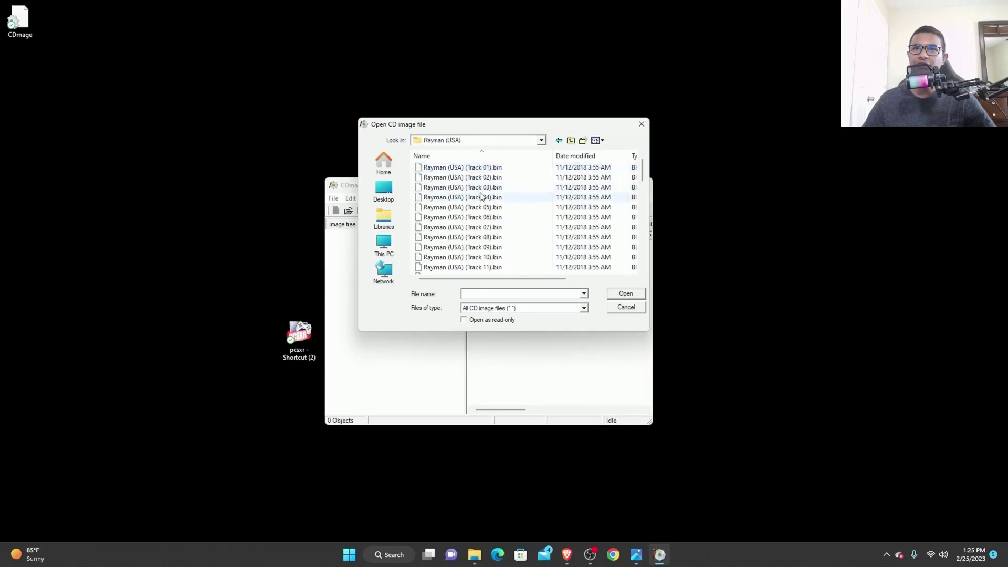
scroll(492, 229, "down", 8)
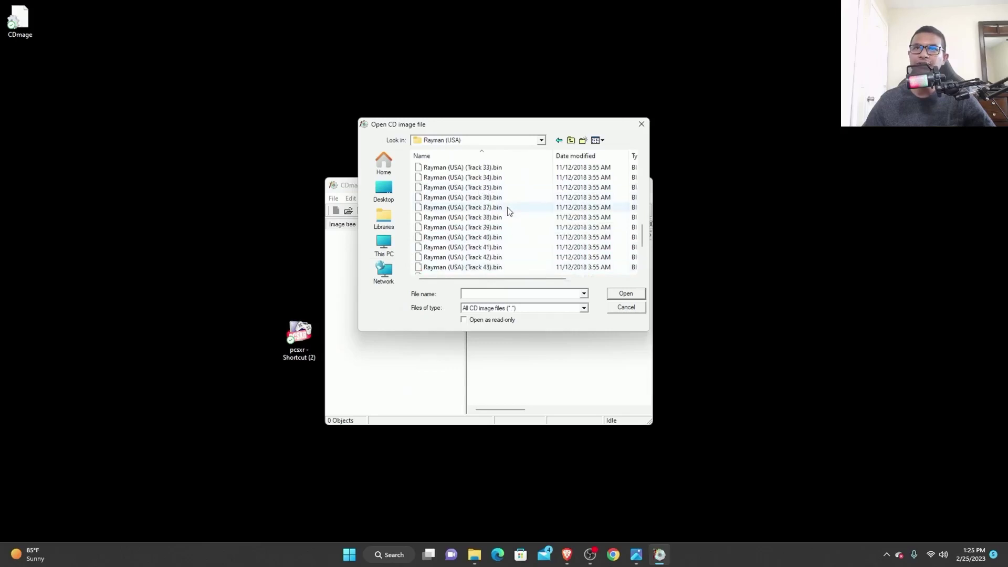
left_click(454, 270)
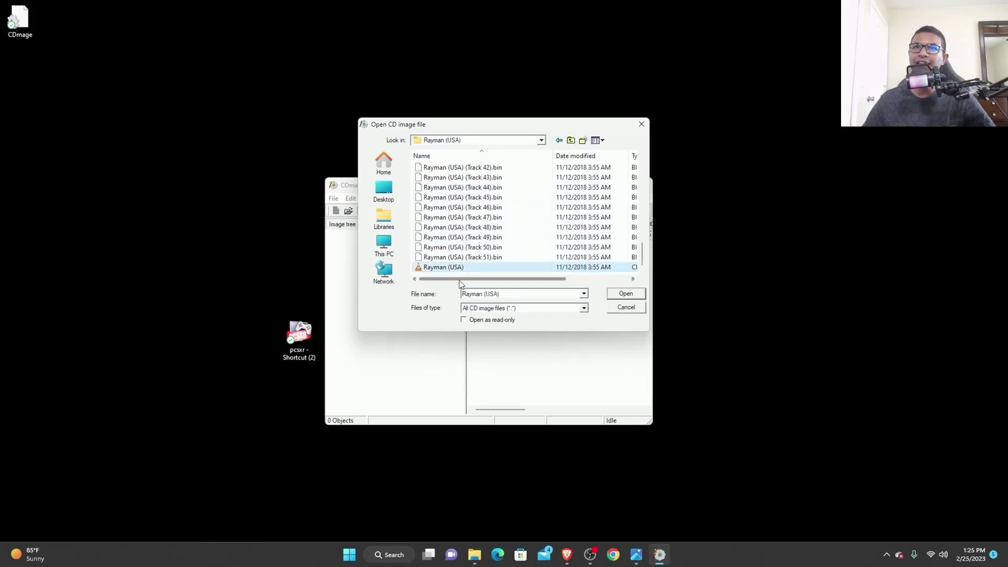
left_click_drag(460, 281, 547, 284)
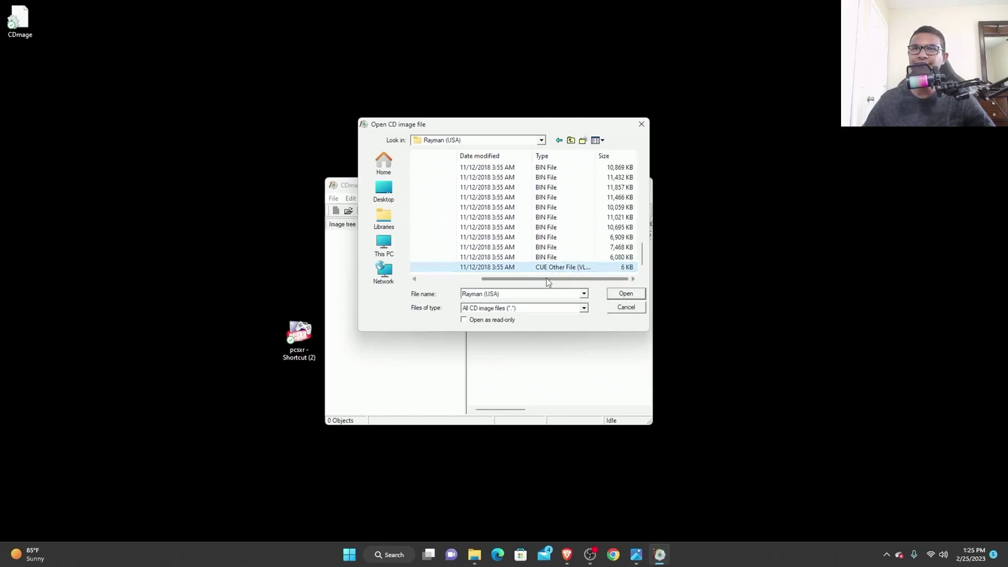
left_click_drag(543, 280, 438, 281)
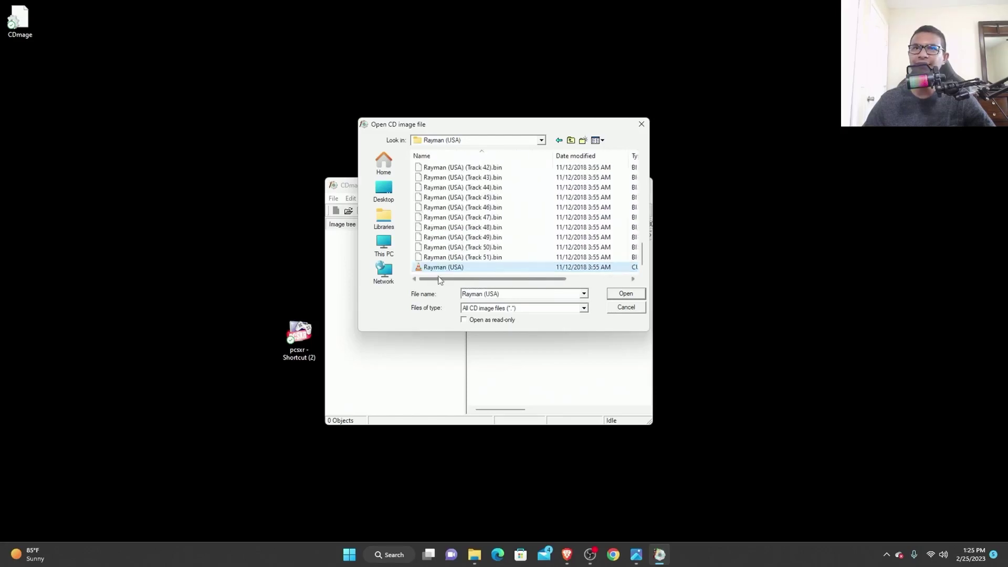
Open Rayman (USA).cue and let CDmage finish loading to Idle.
left_click(625, 294)
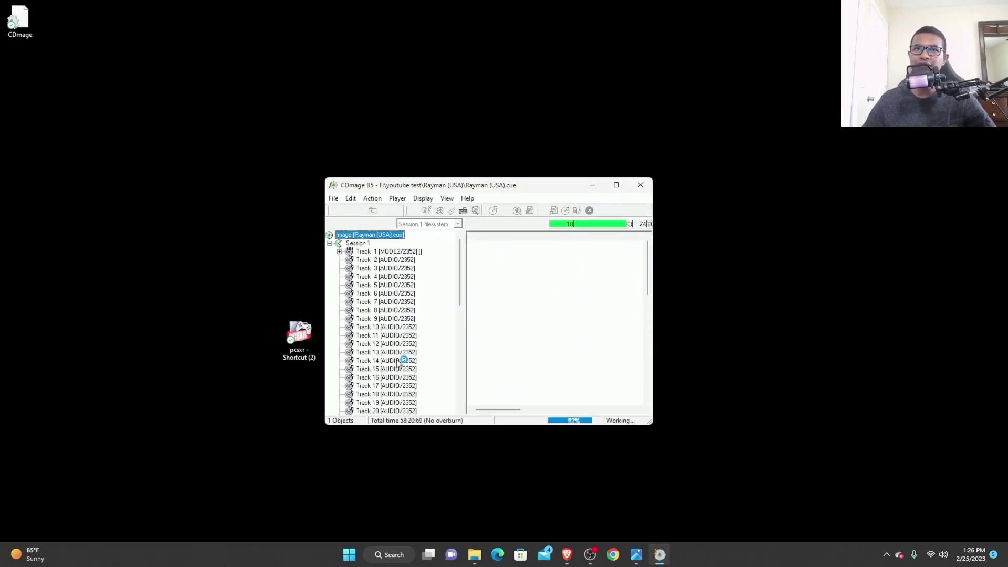
scroll(433, 354, "down", 1)
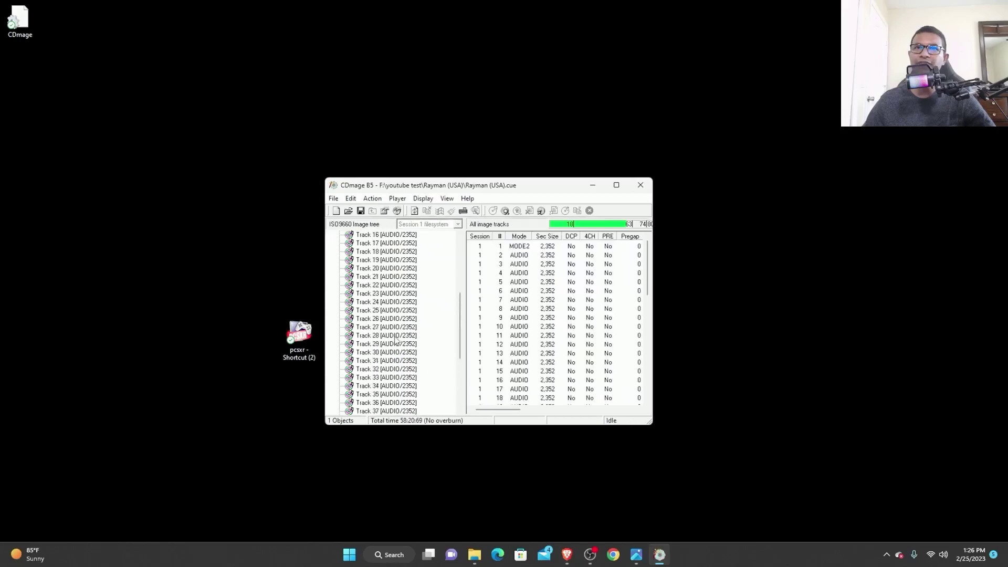
scroll(418, 299, "up", 1)
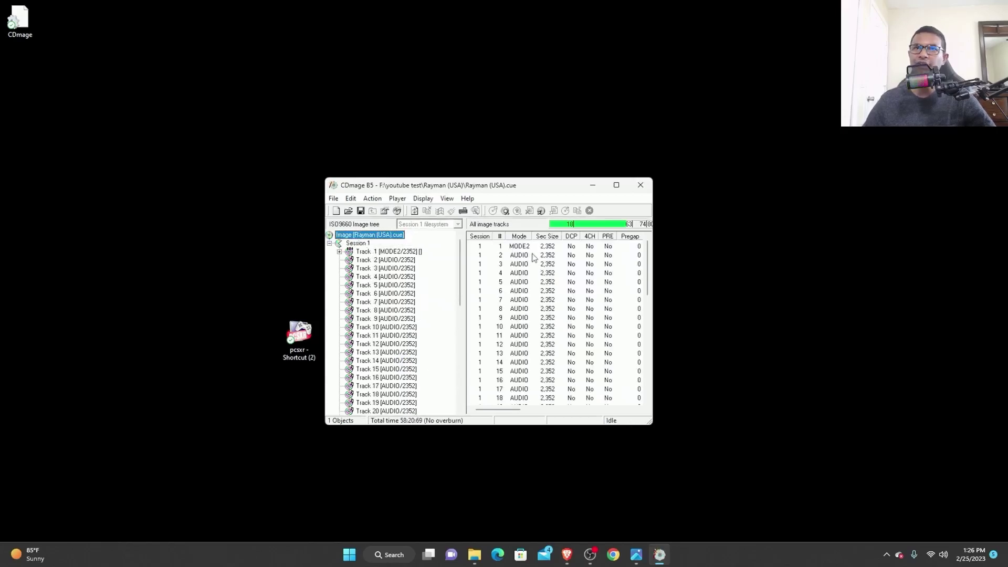
Save As into a newly created 'rayman combined' folder inside Rayman (USA).
left_click(334, 199)
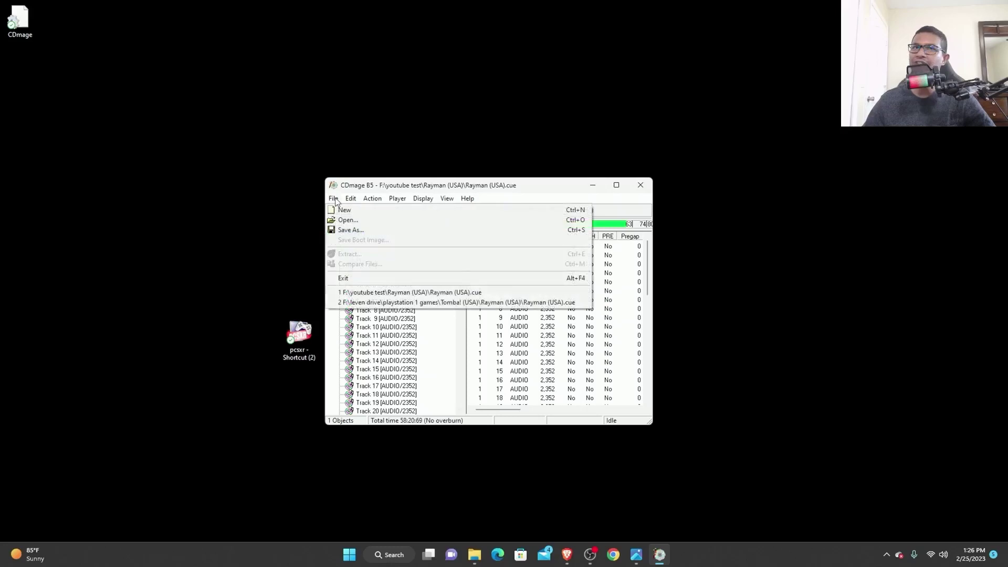
left_click(343, 231)
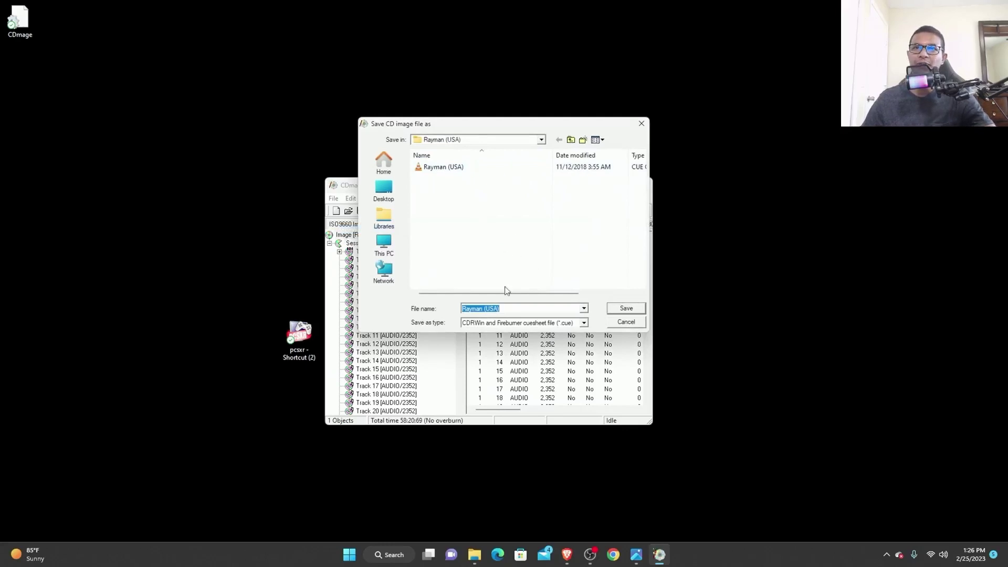
left_click(528, 193)
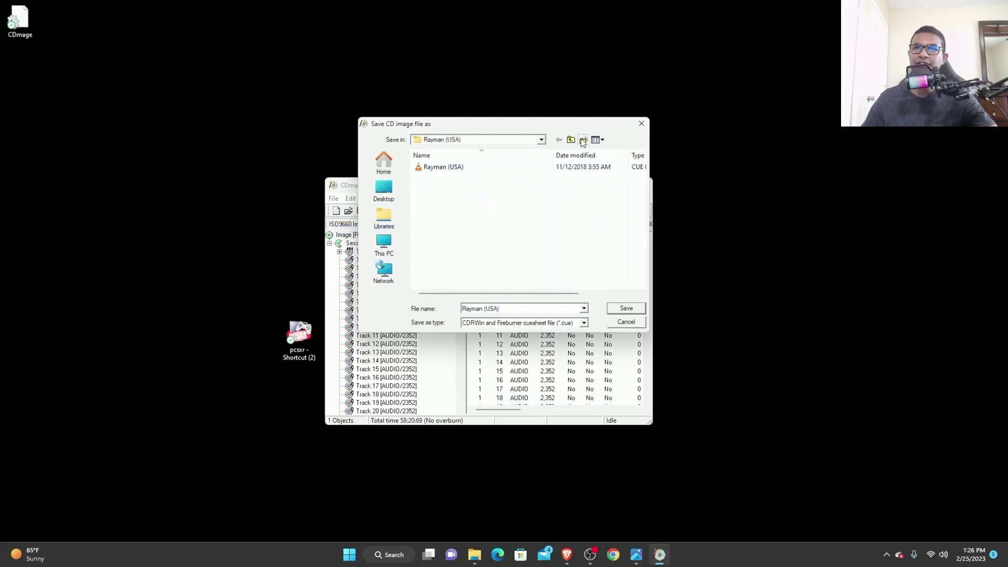
left_click(582, 141)
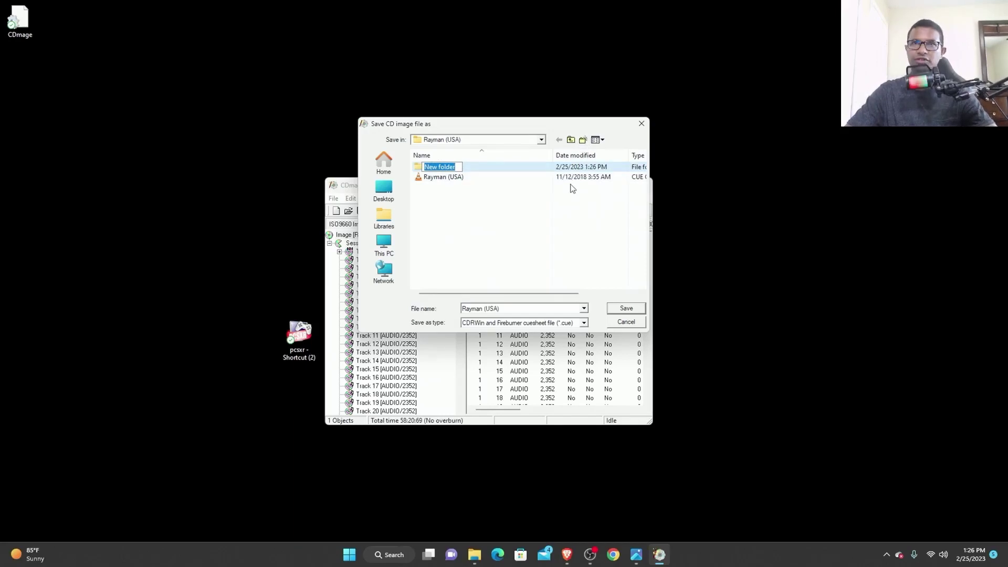
type("rayman c")
type("omb")
type("ines")
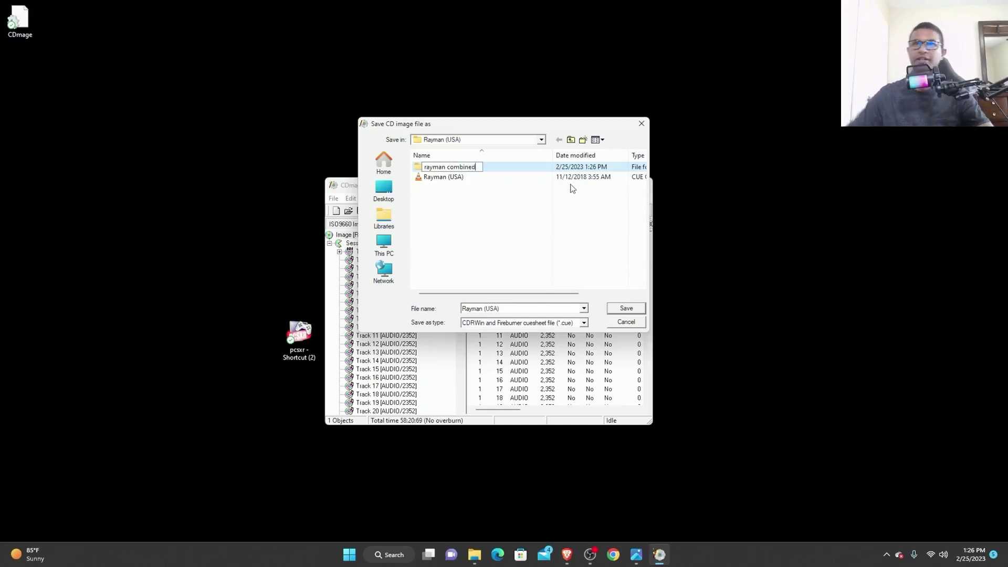
key("Return")
double_click(449, 167)
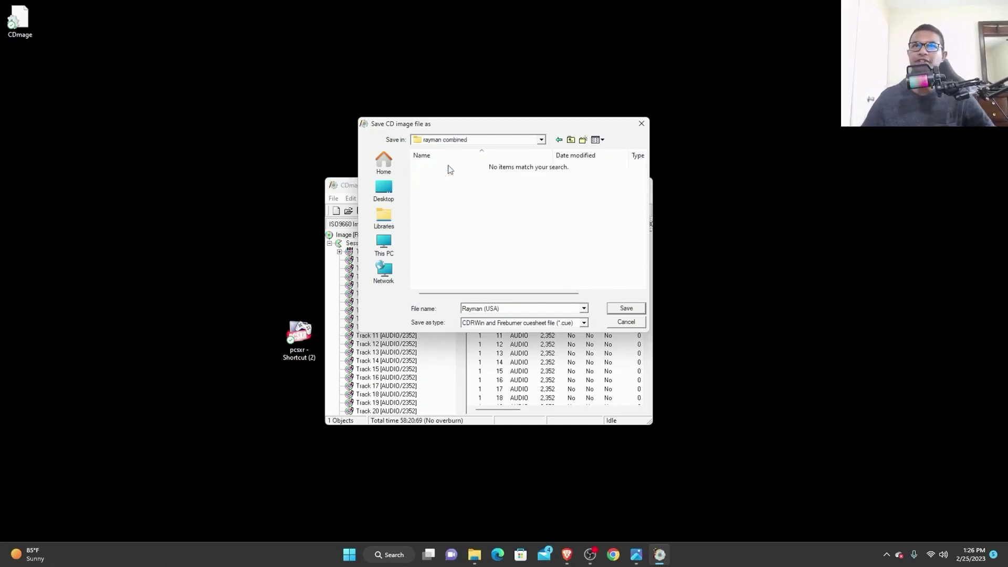
left_click(624, 311)
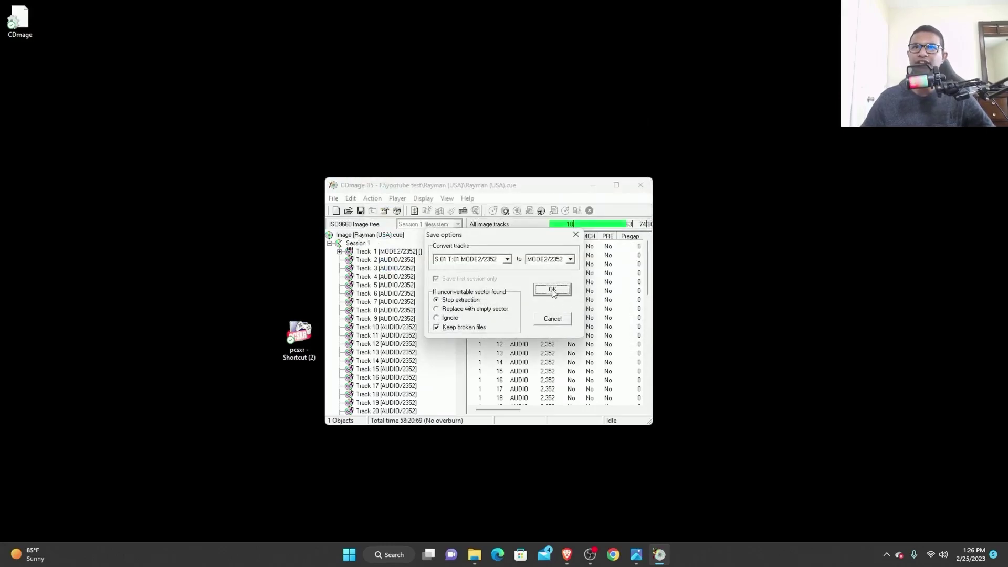
Accept the save options to start writing the merged Rayman image.
left_click(552, 289)
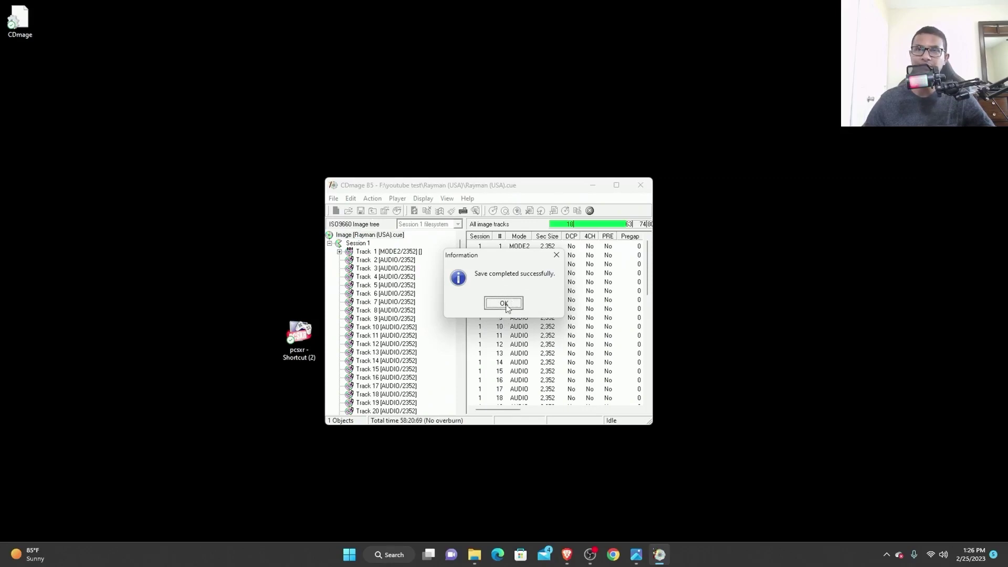
Dismiss the save-completed message, close CDmage and the stray window, and relaunch PCSXR.
left_click(503, 304)
left_click(641, 184)
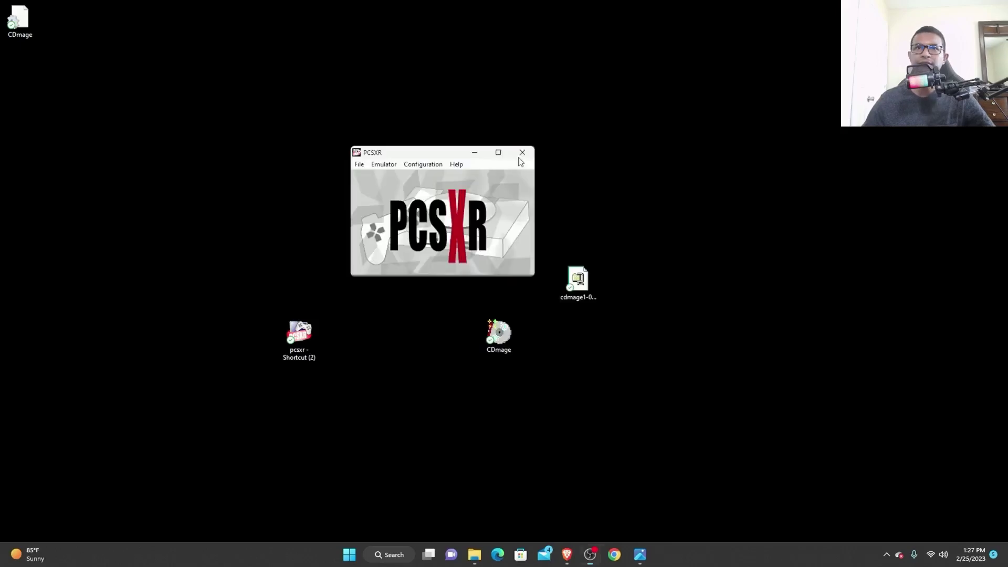
left_click(518, 157)
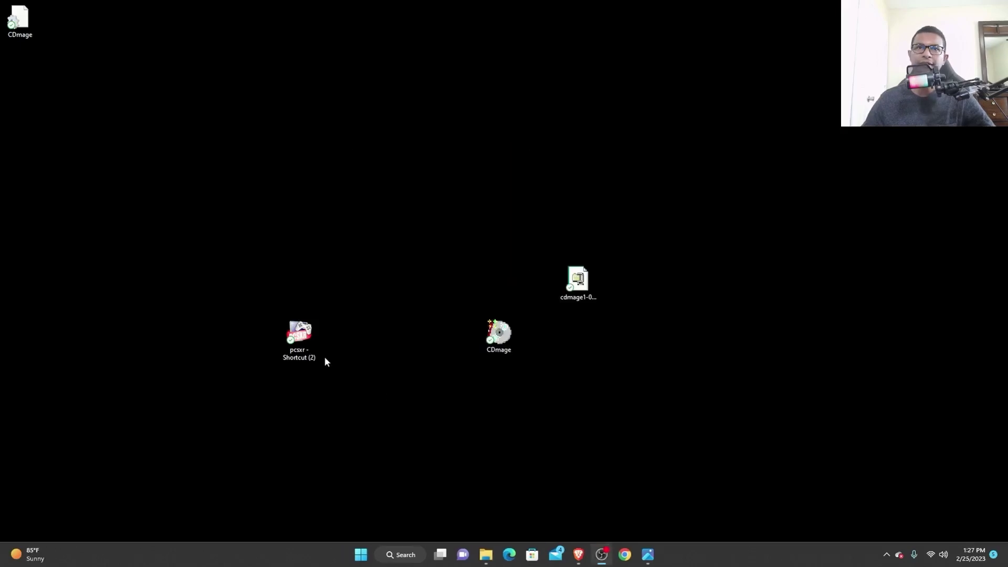
double_click(300, 335)
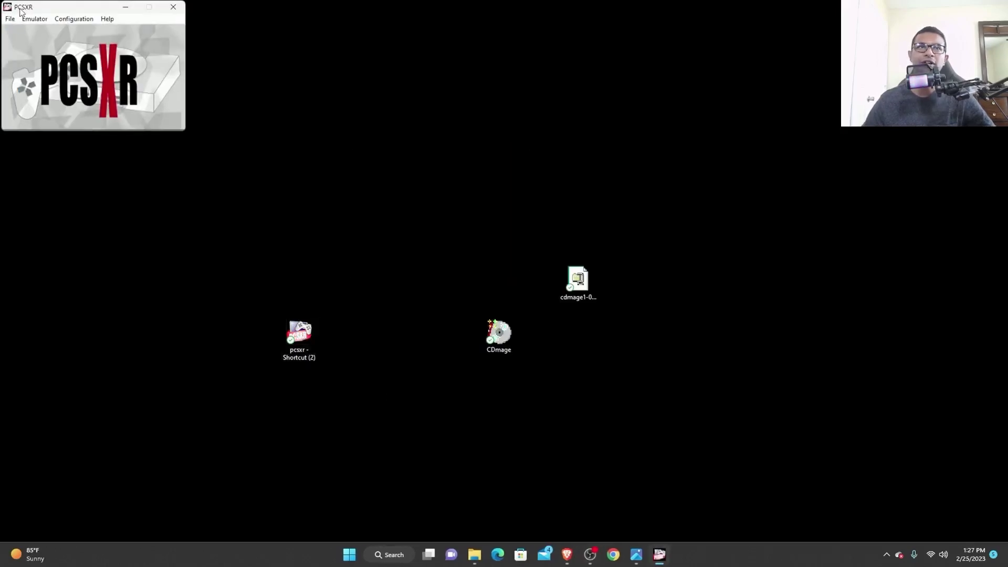
left_click_drag(23, 11, 453, 229)
In Run ISO, browse to youtube test\Rayman (USA)\rayman combined and choose Rayman (USA).bin.
left_click(439, 236)
left_click(461, 259)
left_click(495, 272)
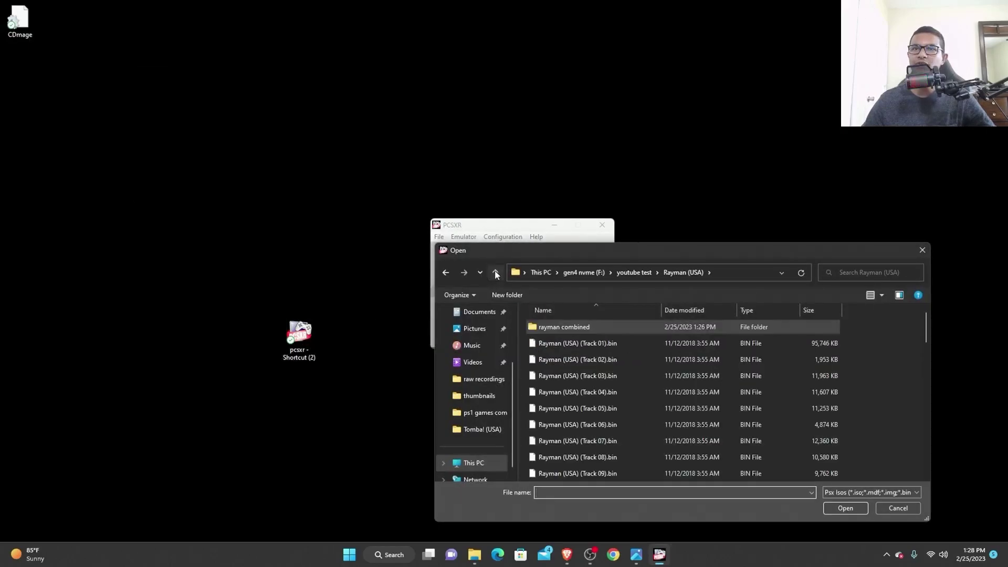
left_click(495, 273)
left_click(497, 272)
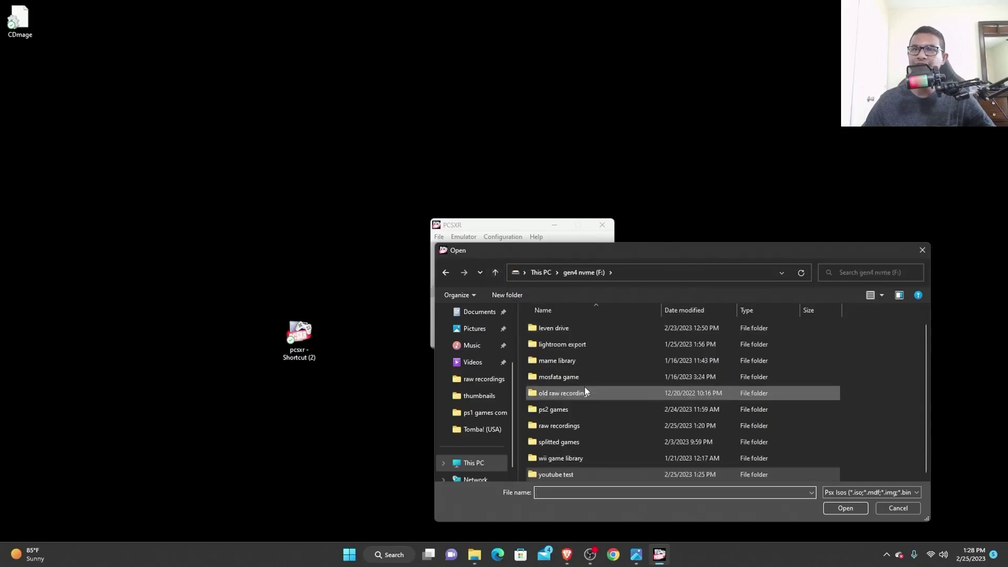
double_click(556, 476)
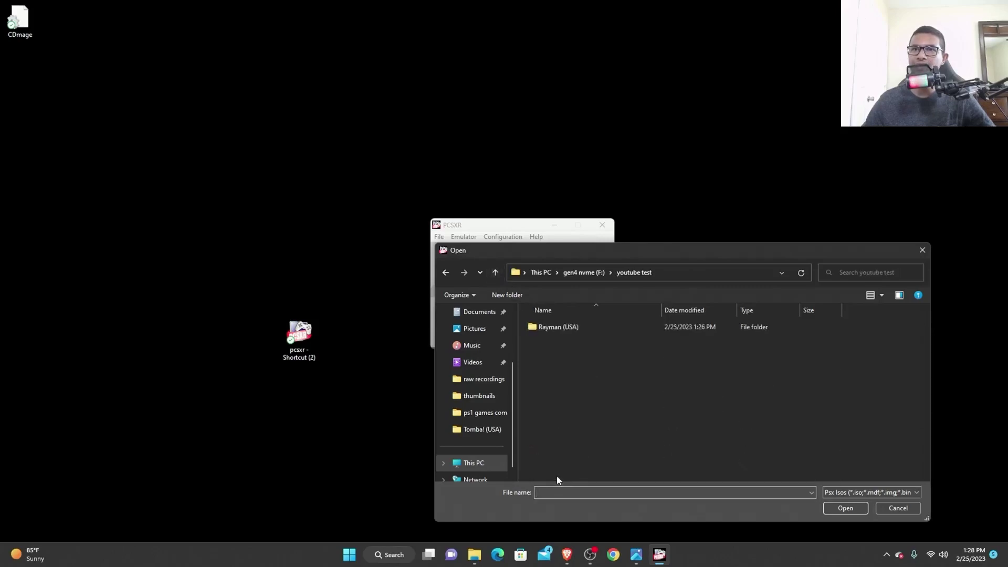
double_click(561, 328)
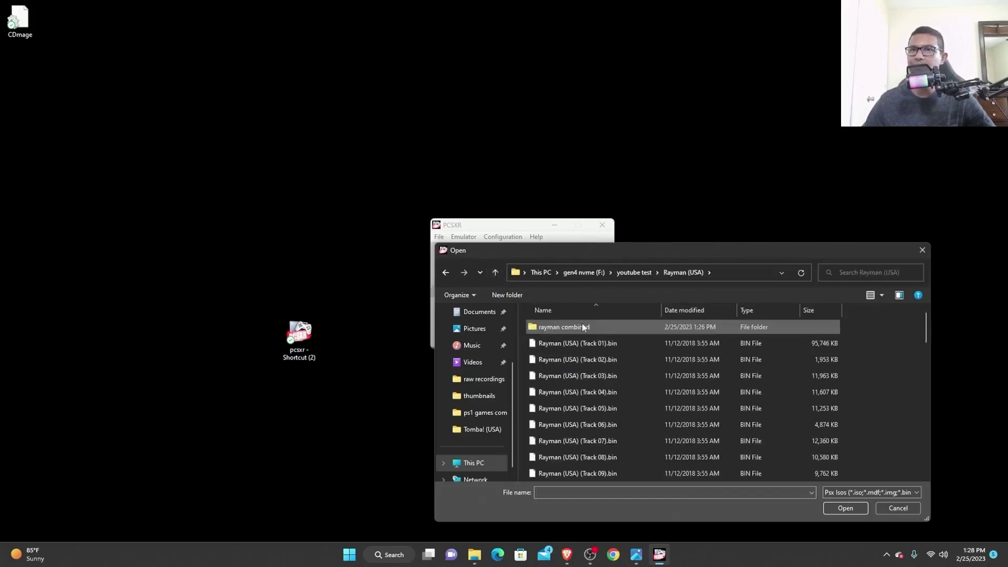
scroll(630, 390, "down", 13)
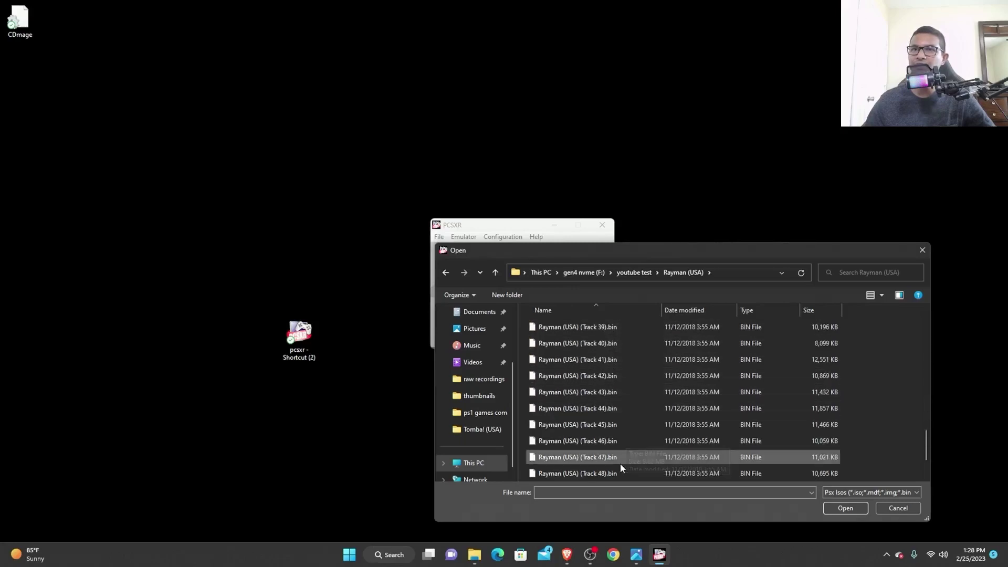
scroll(620, 469, "down", 2)
scroll(613, 404, "up", 2)
scroll(614, 404, "up", 12)
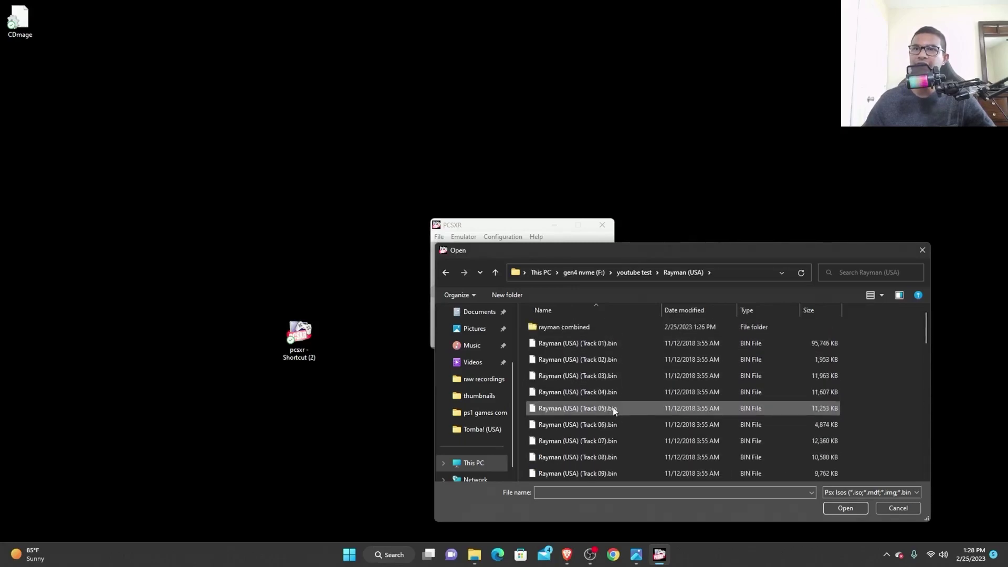
double_click(575, 329)
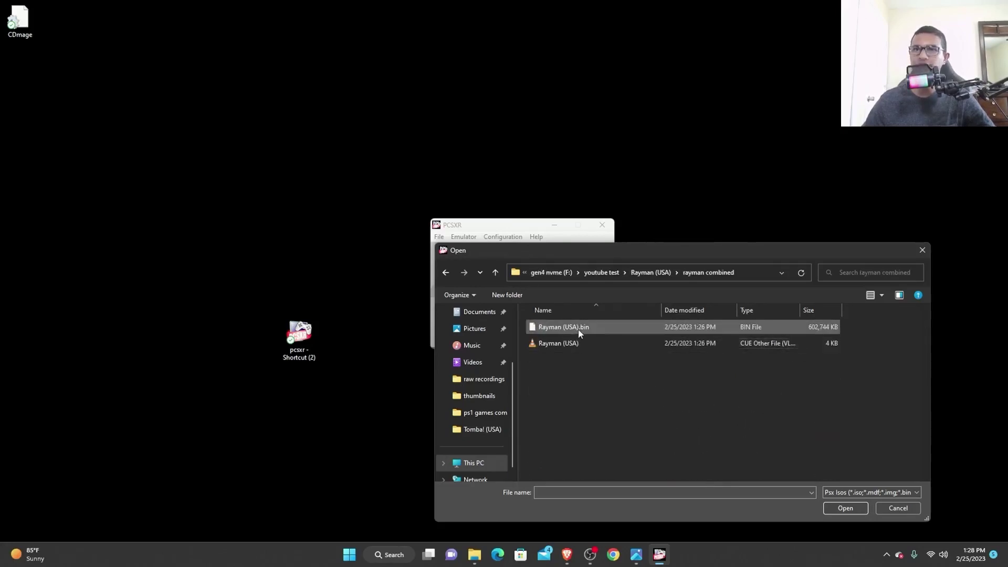
left_click(579, 328)
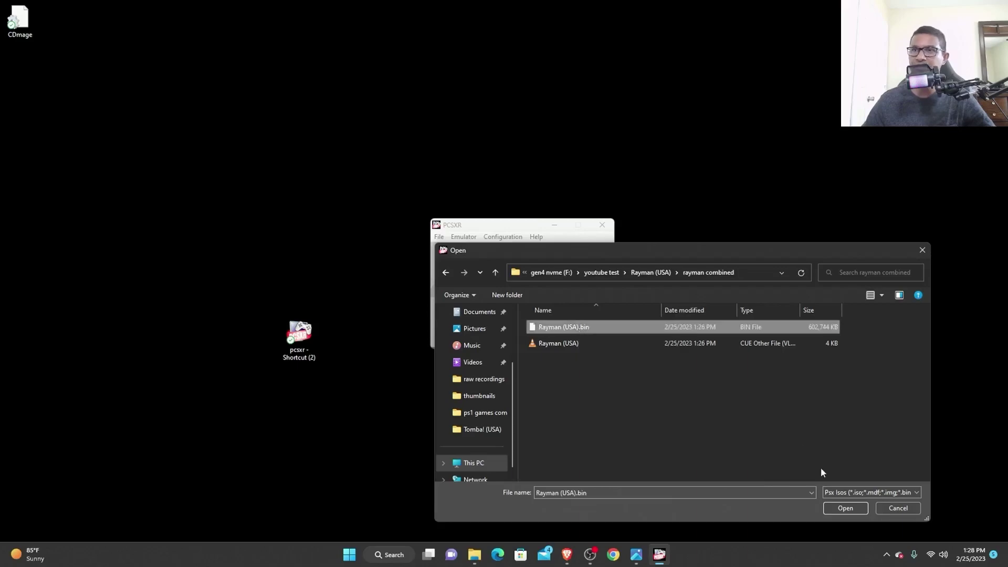